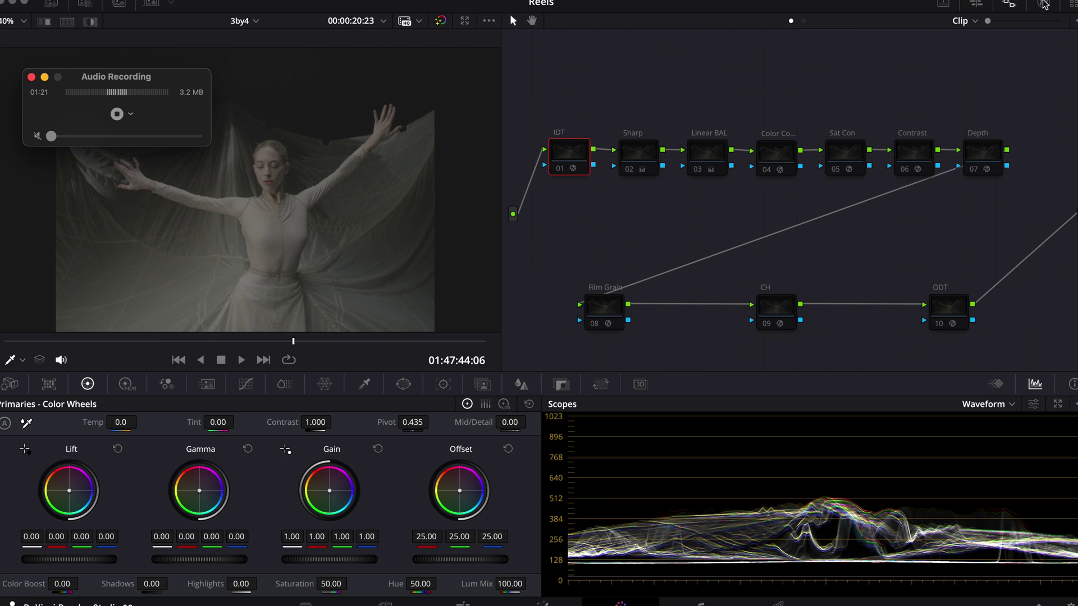
# Check the IDT node's Color Space Transform settings, and enable the IDT and ODT nodes together.
pyautogui.click(1043, 4)
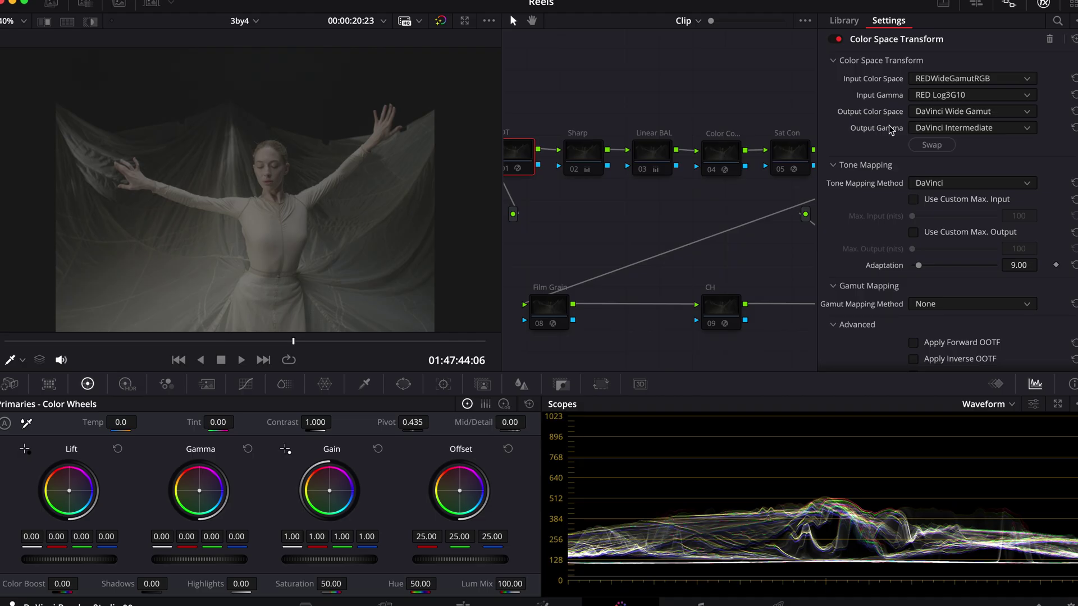
pyautogui.hscroll(5, 699, 251)
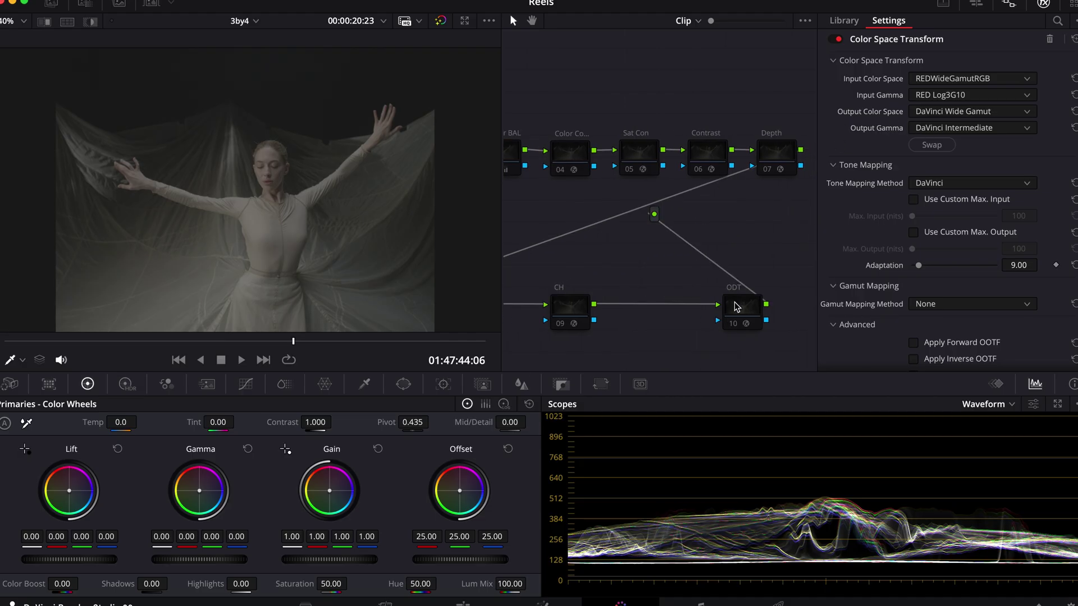
pyautogui.click(738, 306)
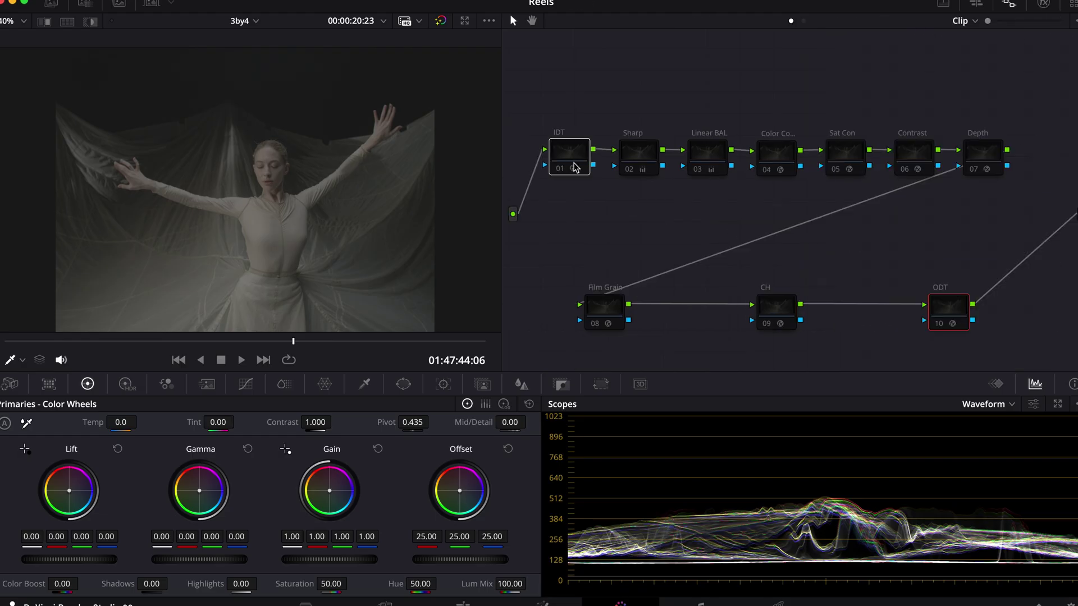
pyautogui.press('super+d')
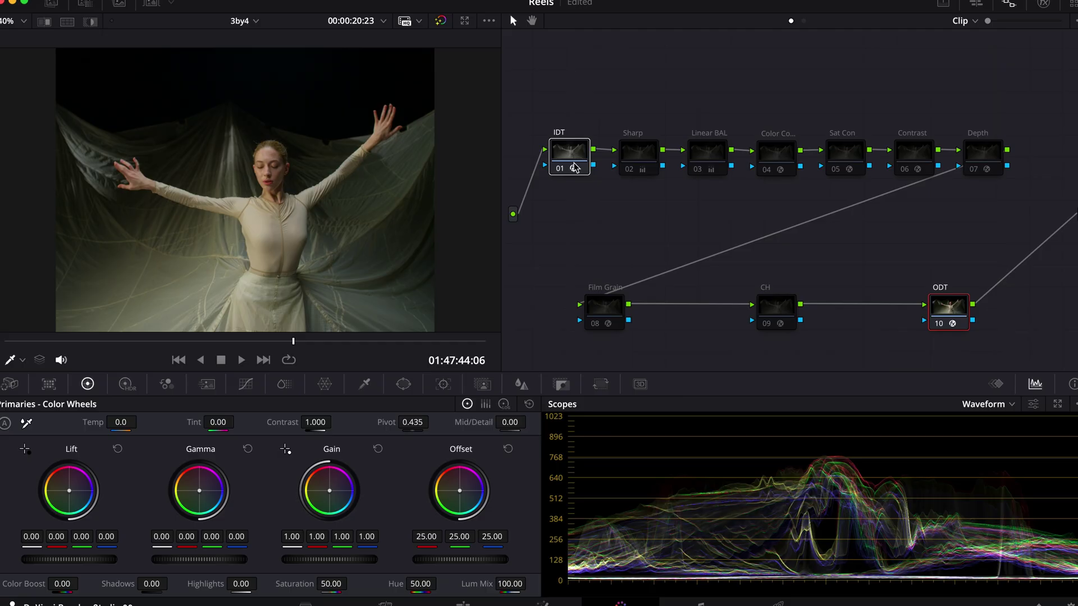
# Inspect the gamma setting assigned to the Linear BAL node.
pyautogui.click(704, 157)
pyautogui.rightClick(705, 157)
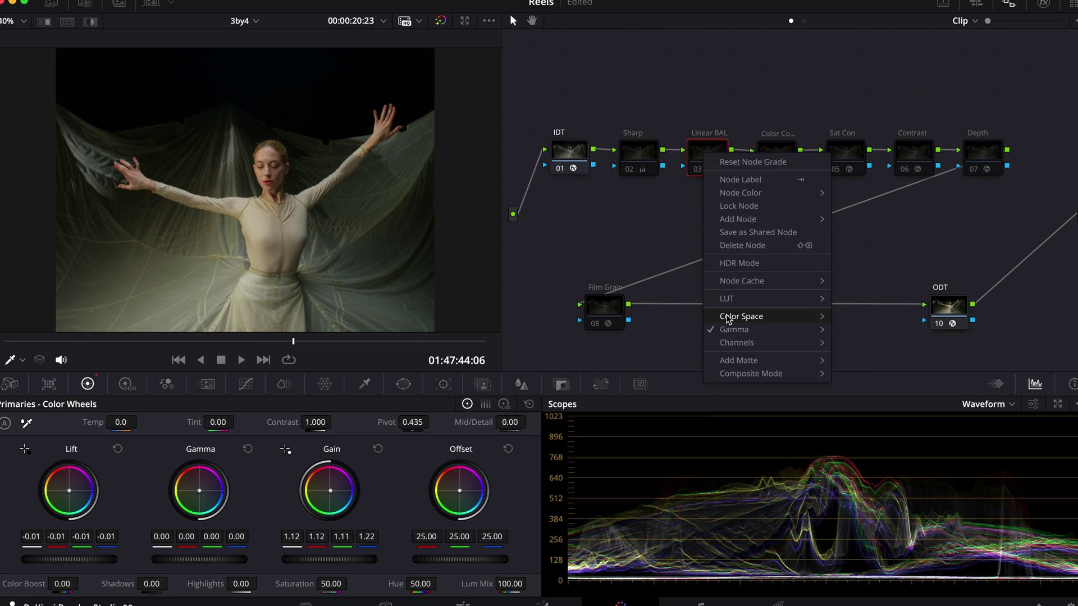
pyautogui.moveTo(730, 330)
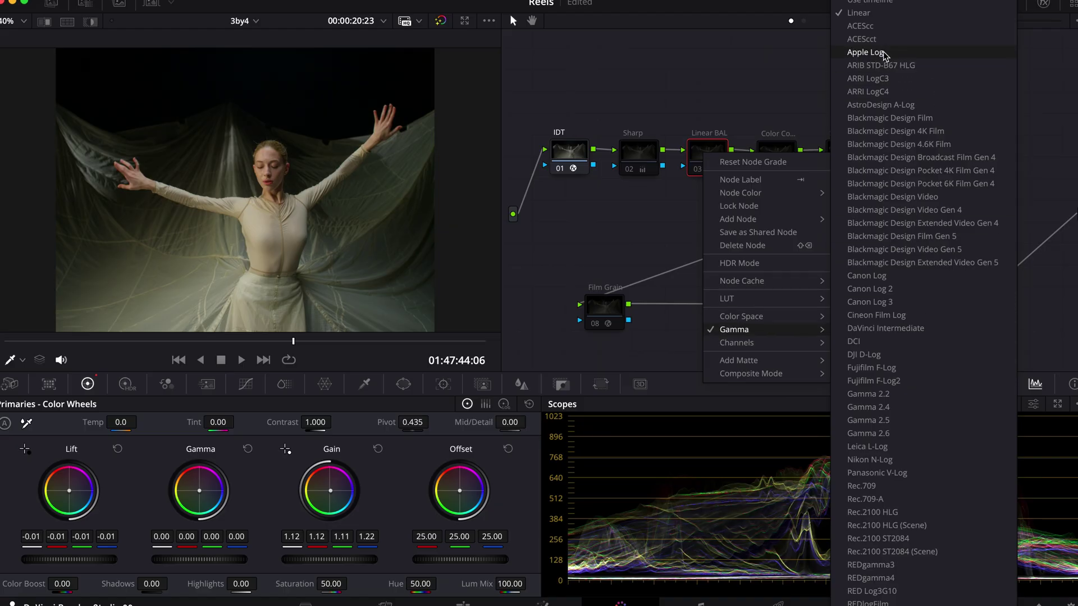
pyautogui.click(859, 26)
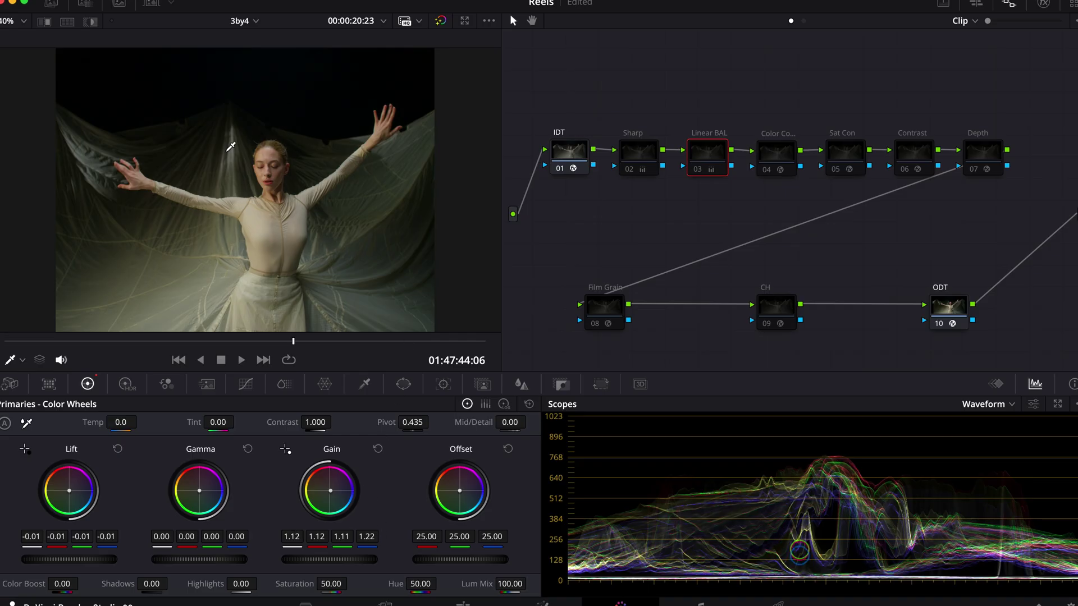
# Switch the scope to Vectorscope and enable the Linear BAL node, comparing the image with and without it.
pyautogui.click(977, 405)
pyautogui.click(977, 449)
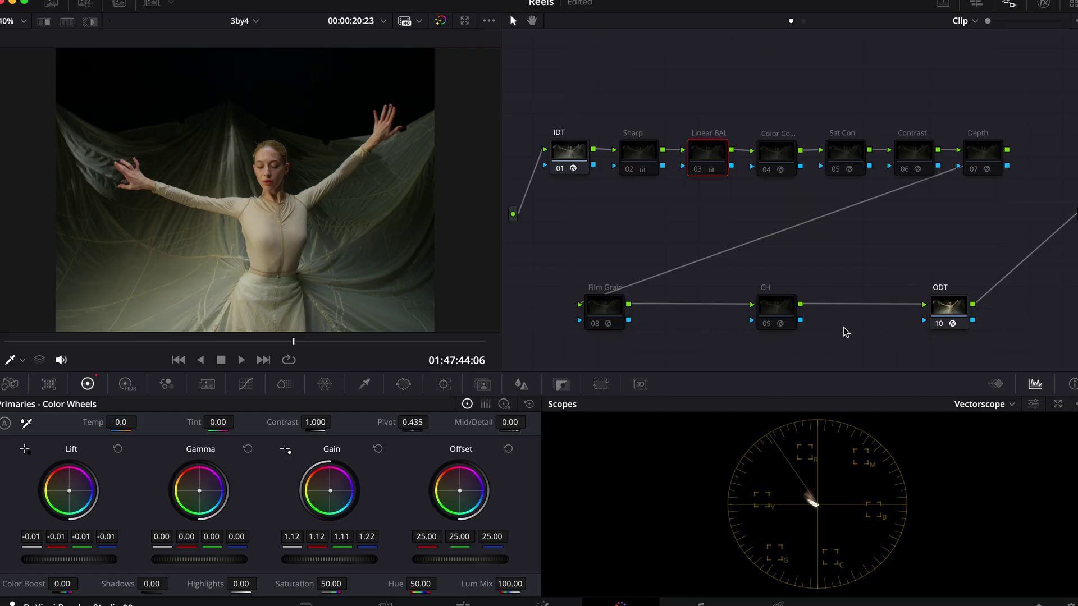
pyautogui.press('super+d')
pyautogui.press('super+d')
pyautogui.press('super+d')
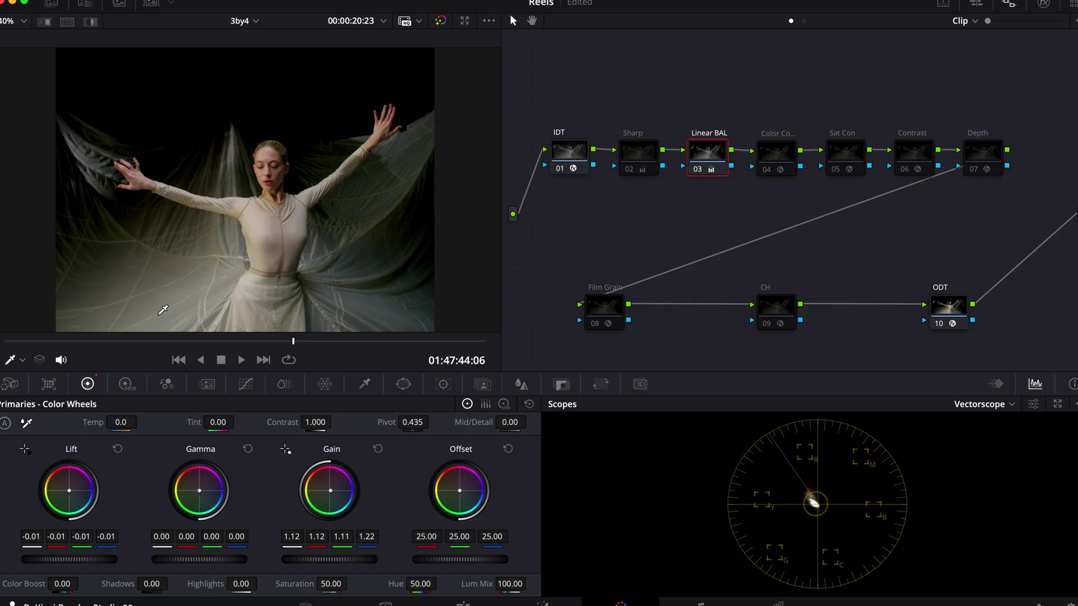
# Review the Contrast node's QT_Look_DNA_v1.0 DCTL parameters and enable the node.
pyautogui.click(919, 153)
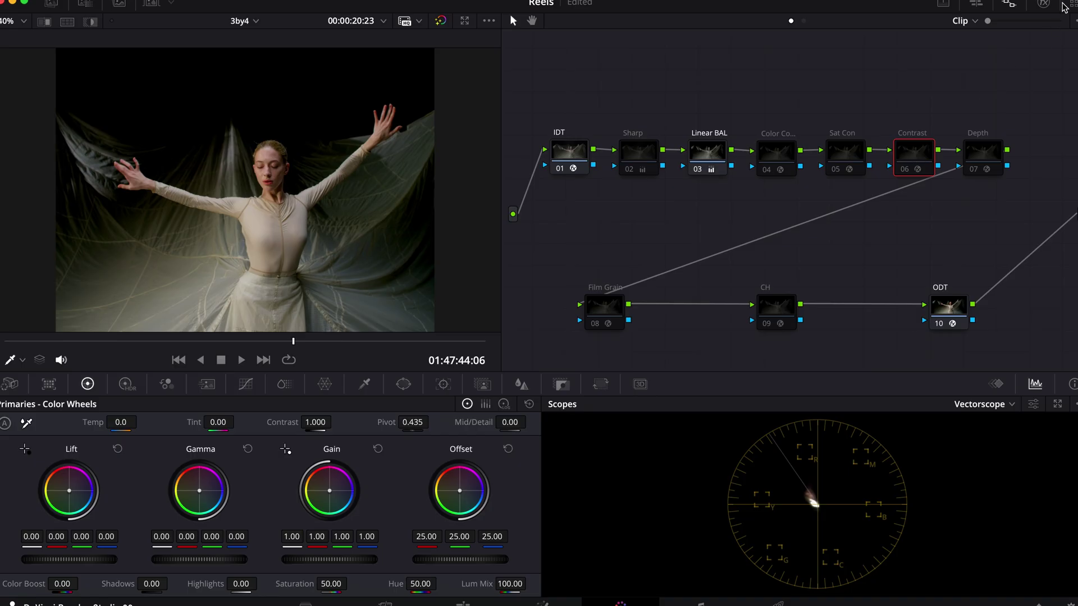
pyautogui.click(1043, 5)
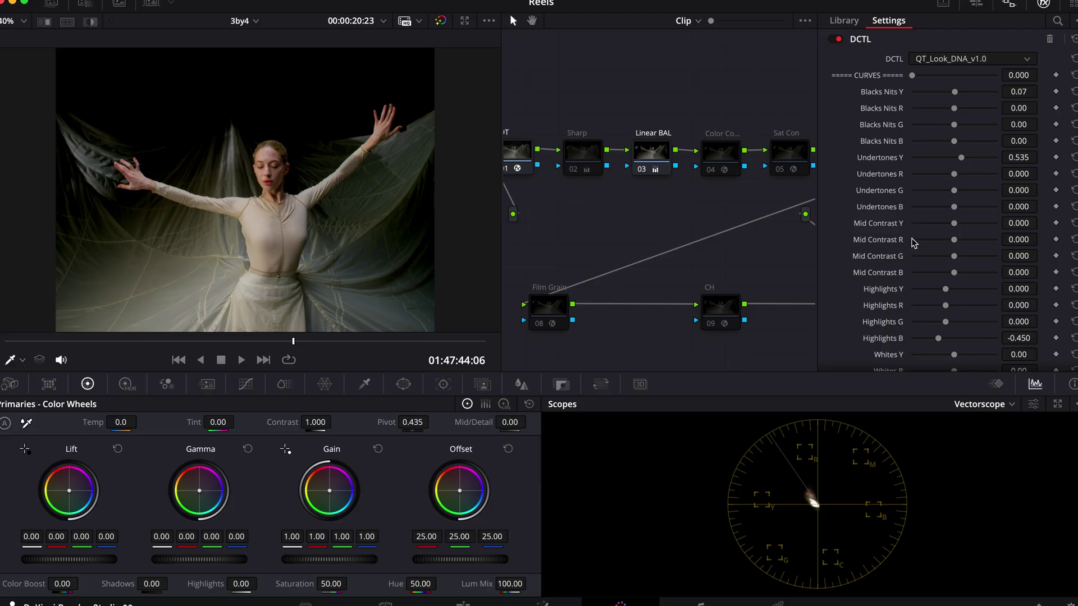
pyautogui.scroll(-10, 914, 241)
pyautogui.scroll(2, 913, 241)
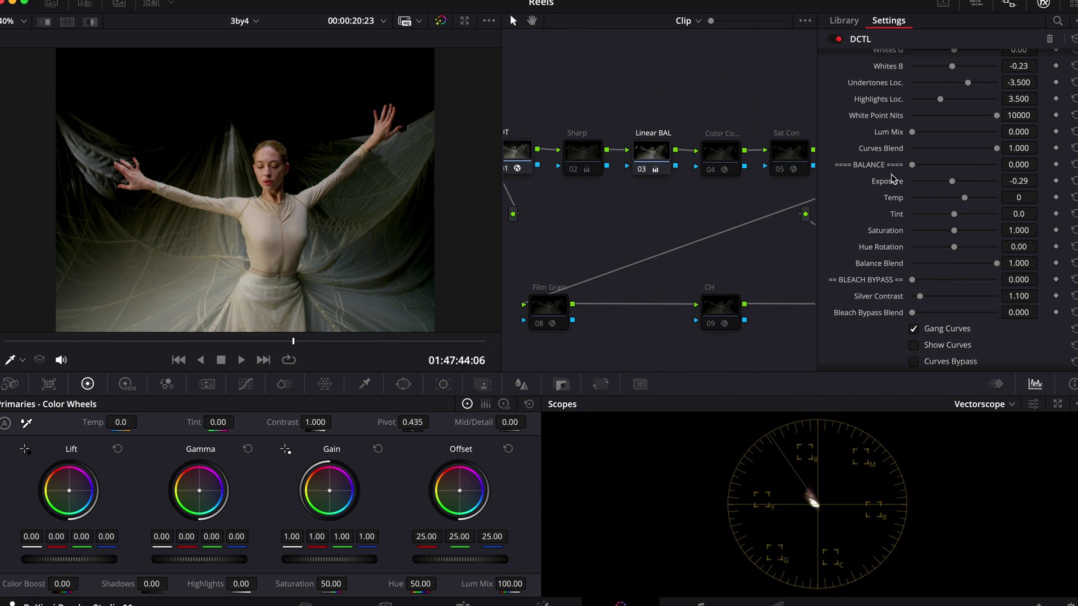
pyautogui.scroll(-2, 876, 246)
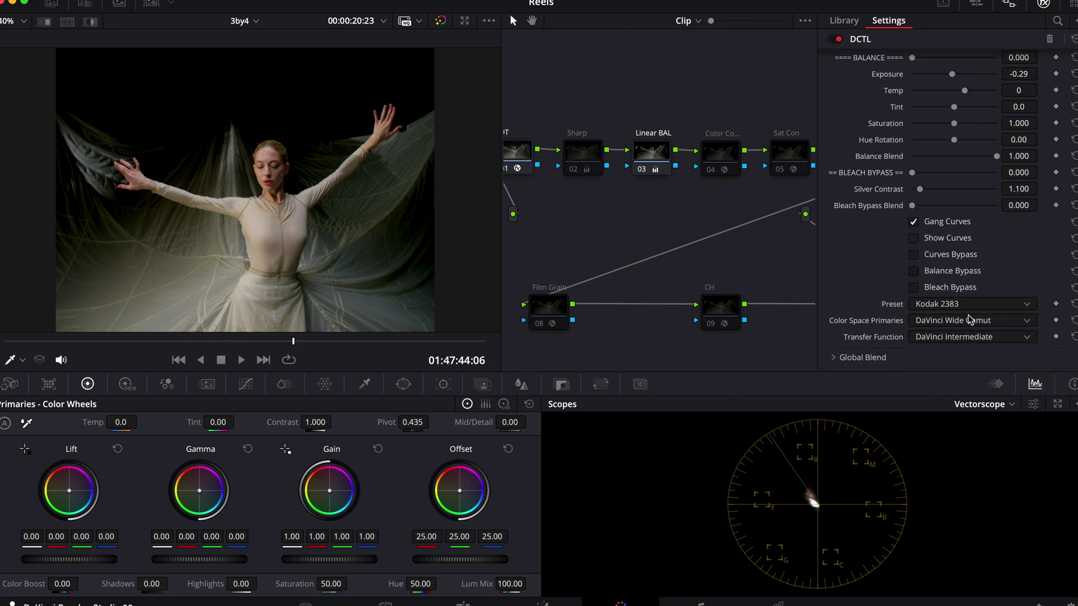
pyautogui.scroll(5, 911, 252)
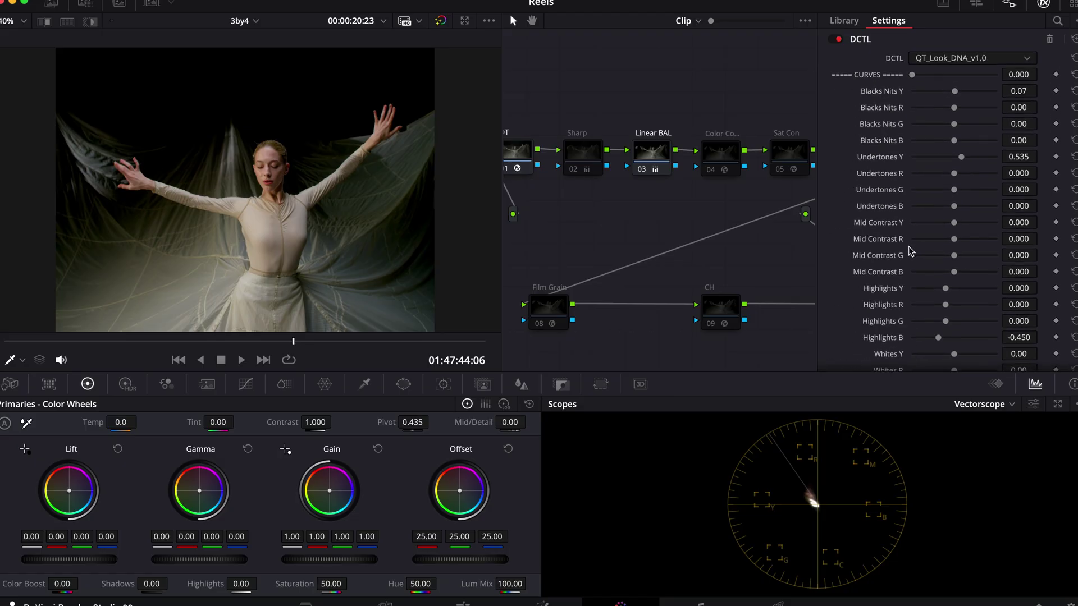
pyautogui.scroll(2, 911, 252)
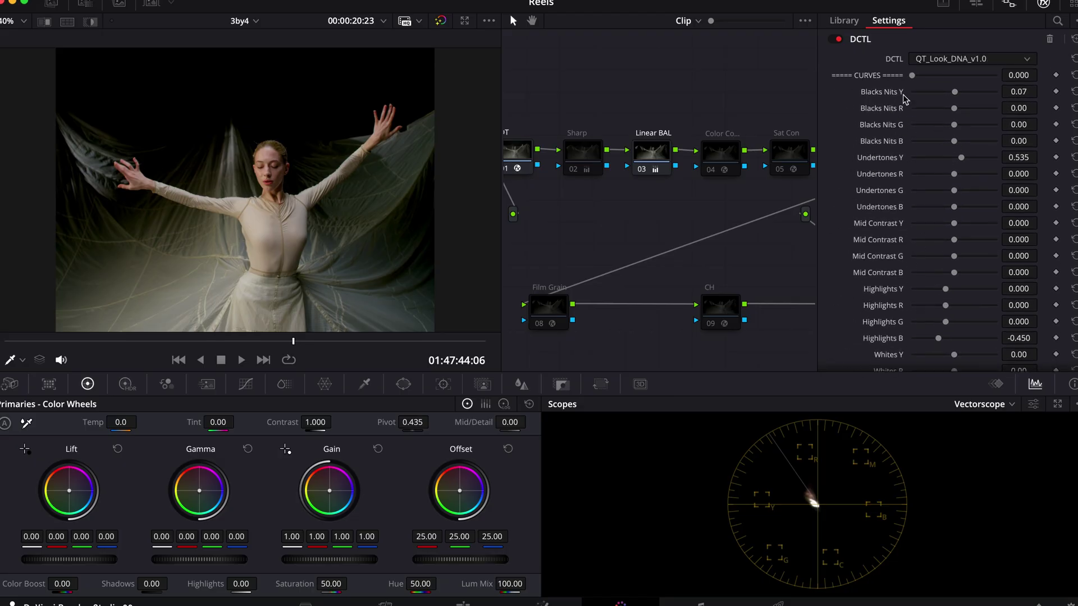
pyautogui.scroll(-2, 897, 212)
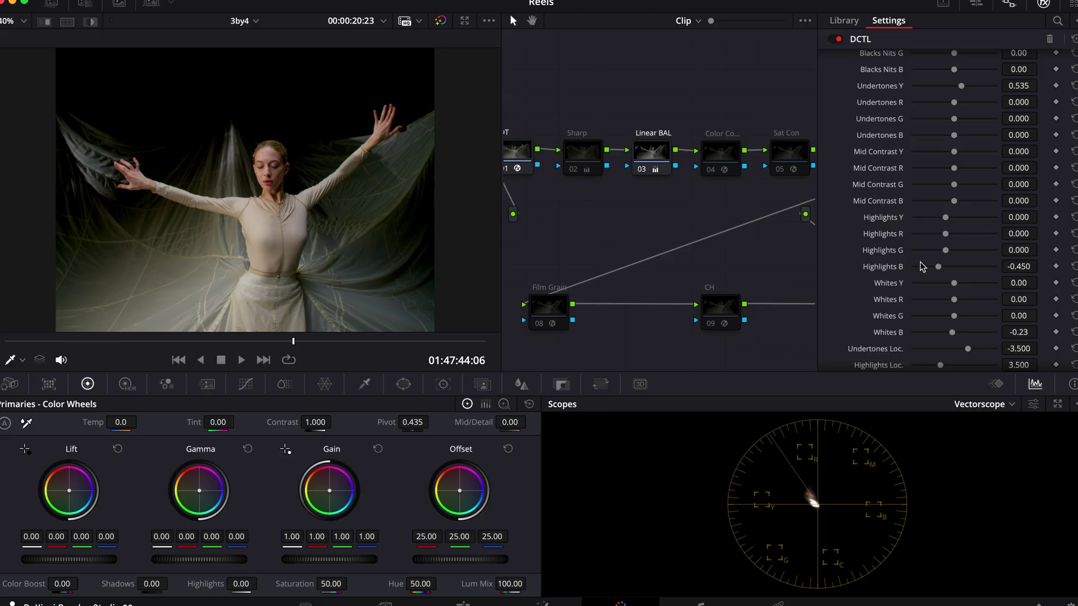
pyautogui.click(1044, 5)
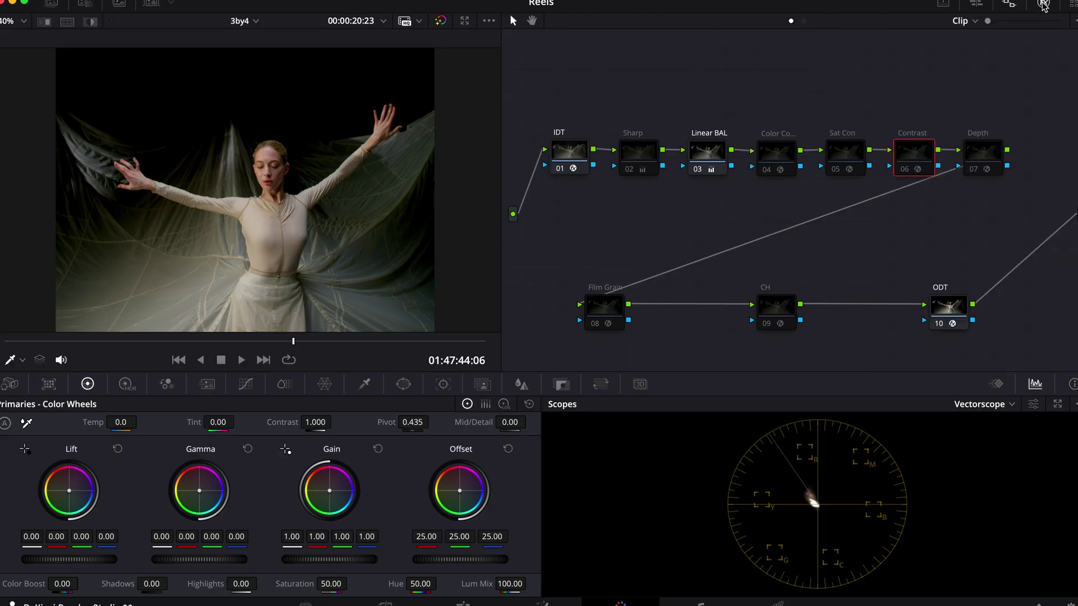
pyautogui.hotkey('ctrl', 'd')
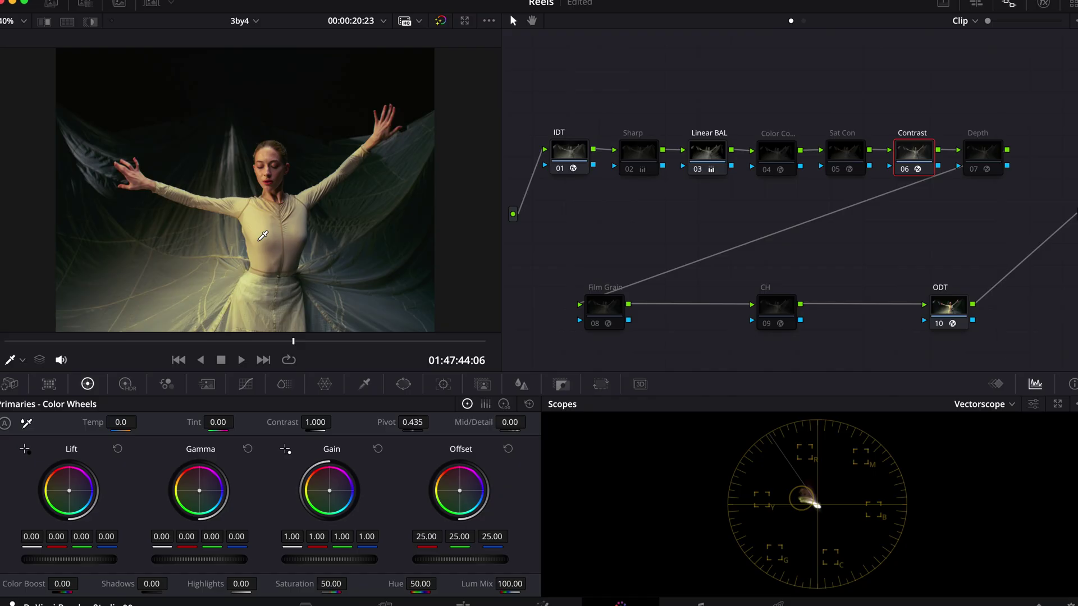
# Enable node 04 with the QT_Color_Compressor_v1.0 DCTL, comparing the image with and without the color compression.
pyautogui.click(777, 153)
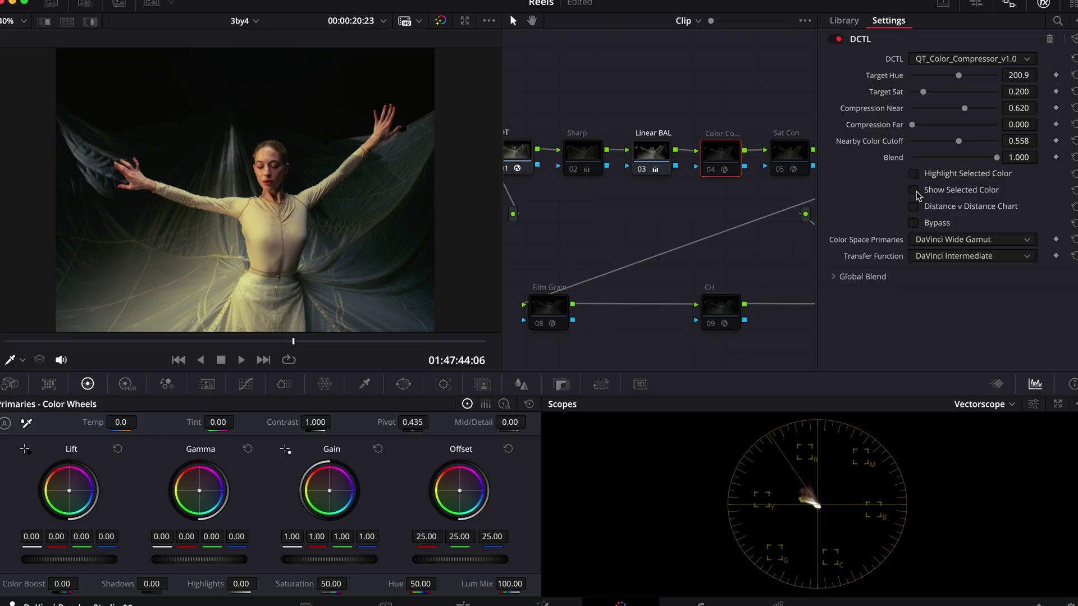
pyautogui.hotkey('ctrl', 'd')
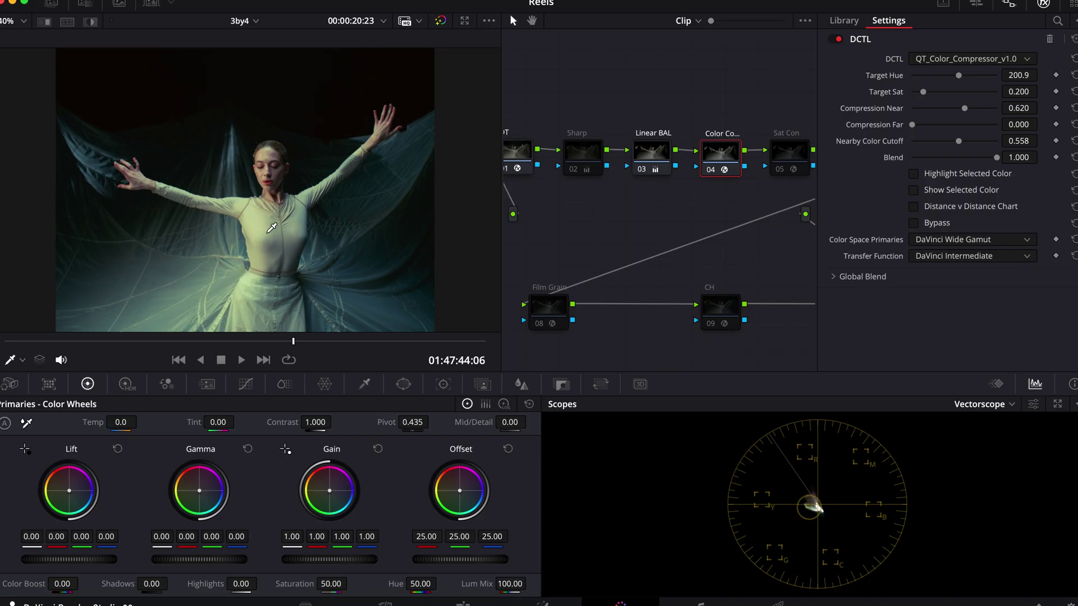
pyautogui.press('super+d')
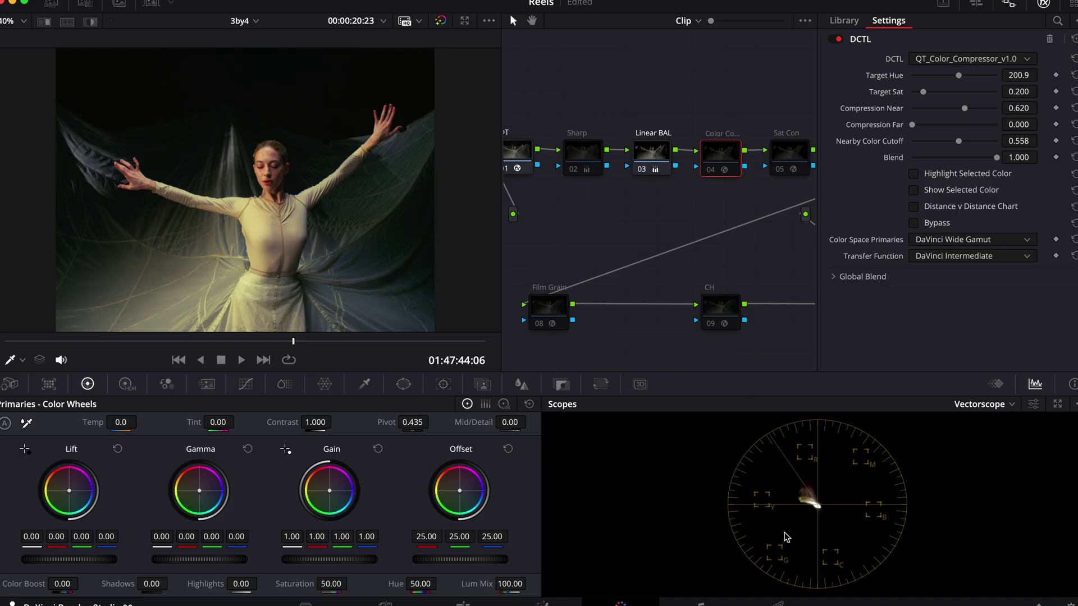
pyautogui.press('super+d')
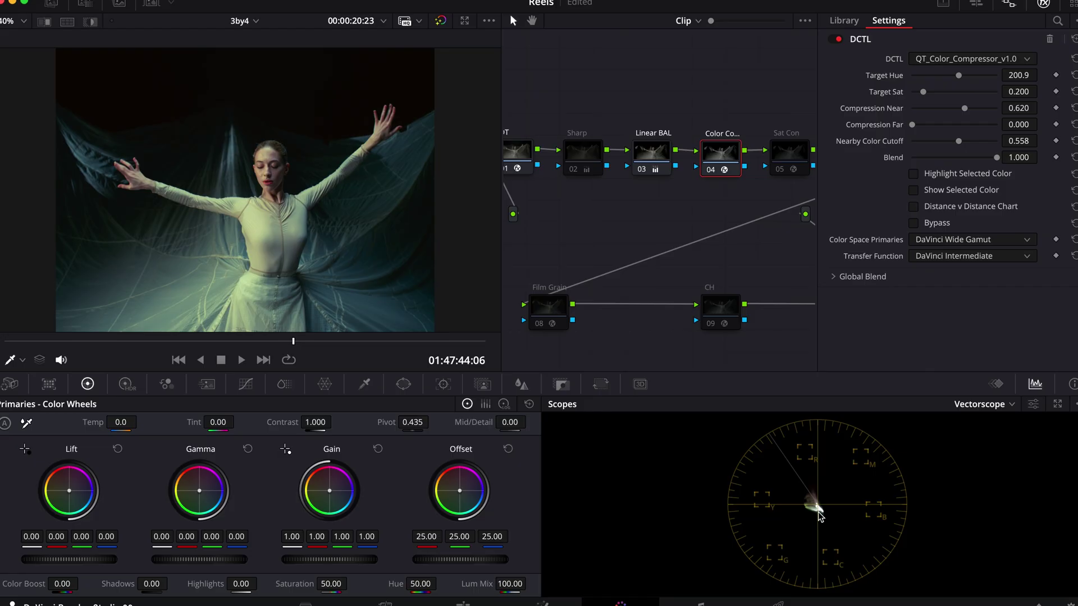
# Select the Sat Con node with its QT_Sat_Control_v1.0 DCTL and enable it.
pyautogui.hscroll(3, 753, 224)
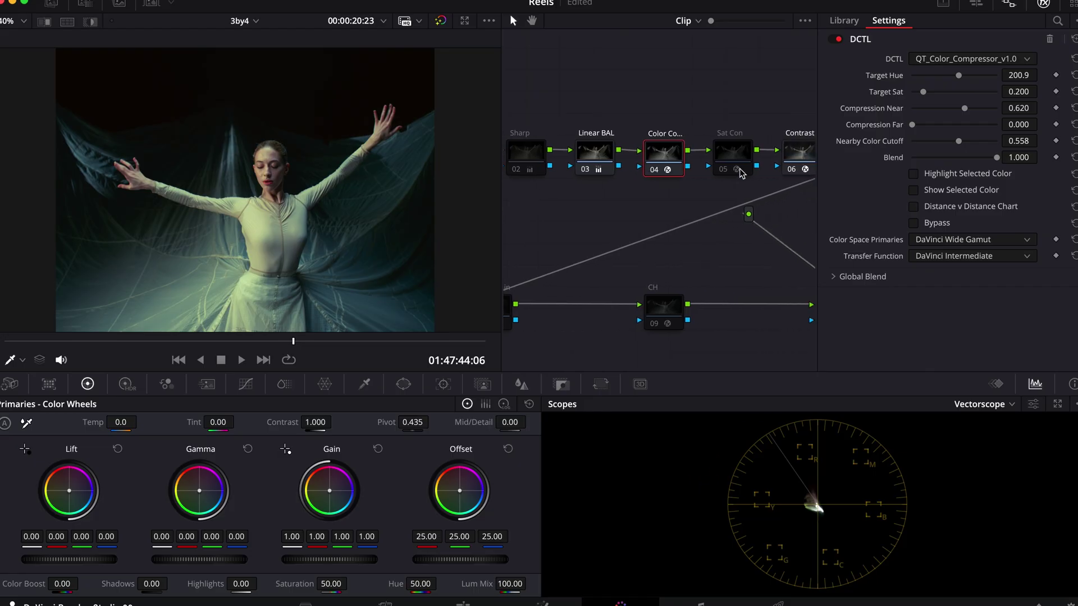
pyautogui.click(739, 155)
pyautogui.hscroll(5, 706, 187)
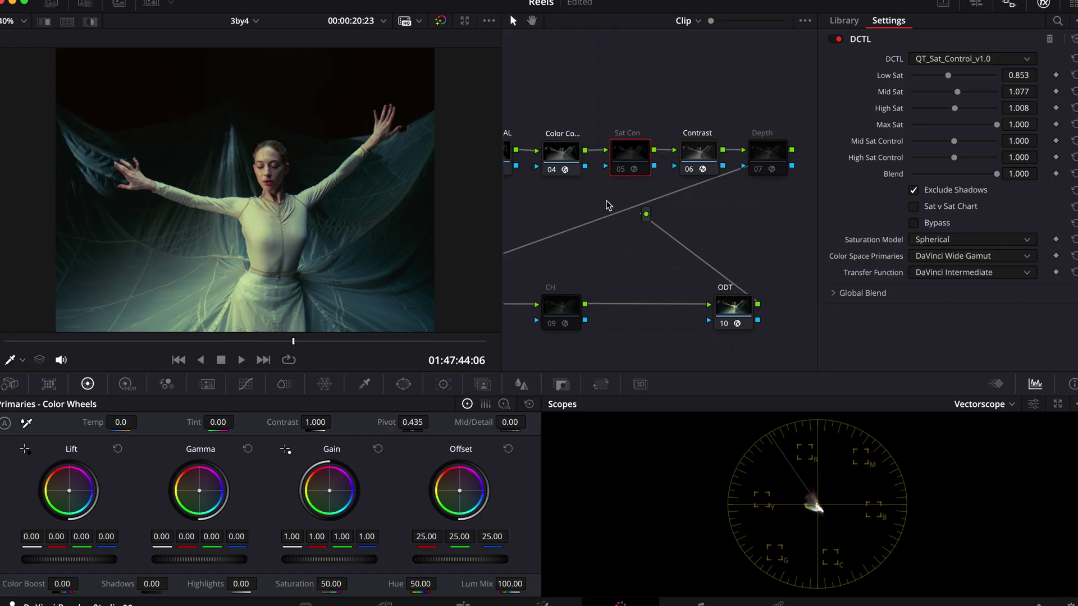
pyautogui.hotkey('ctrl', 'd')
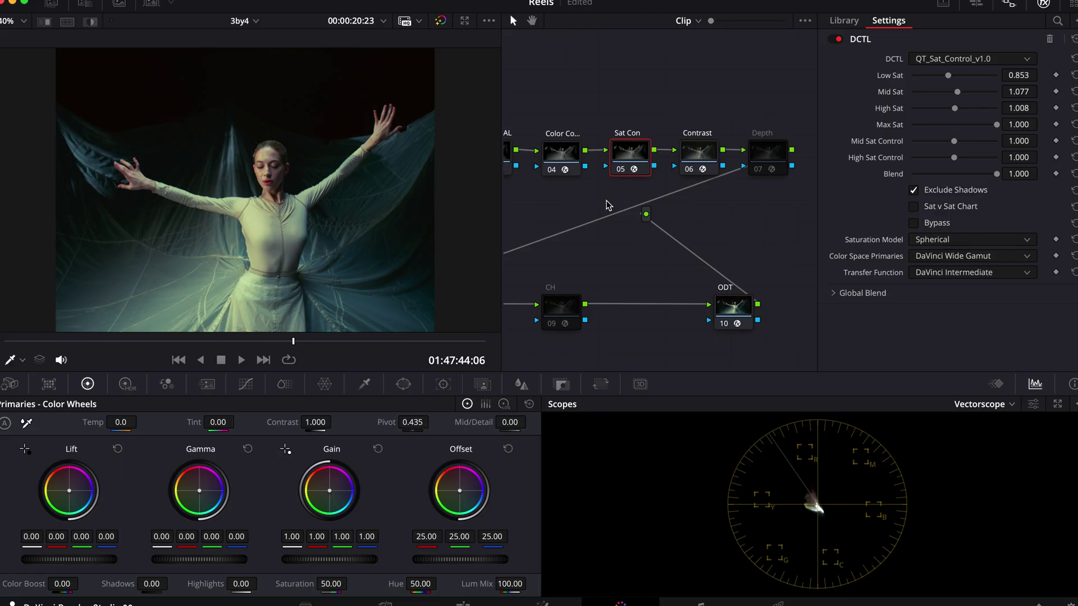
# Enable the Depth node, compare the image with and without it, and close the effect settings.
pyautogui.click(762, 160)
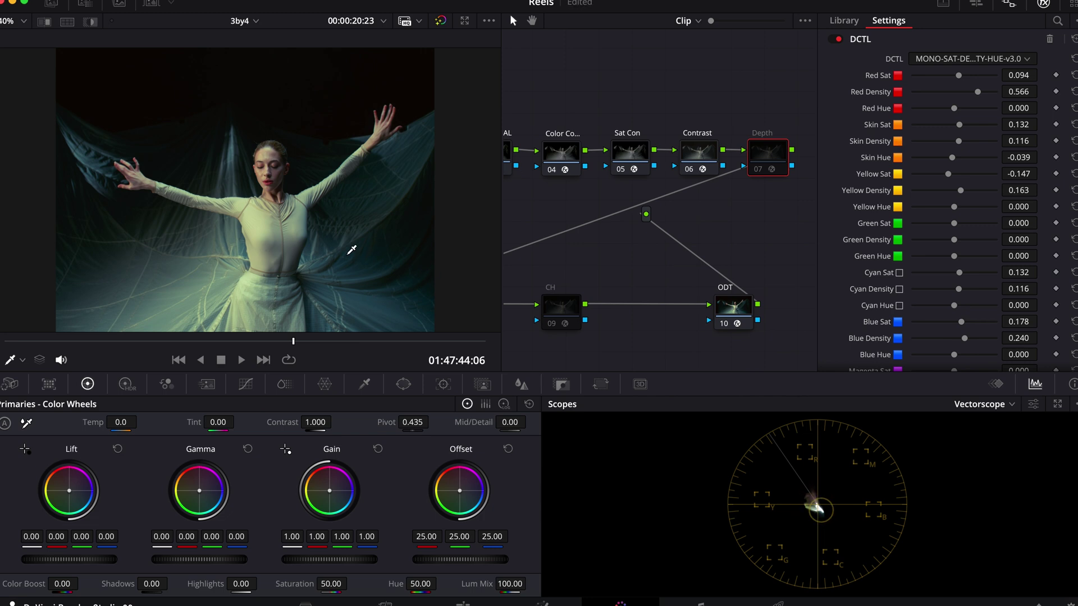
pyautogui.hotkey('ctrl', 'd')
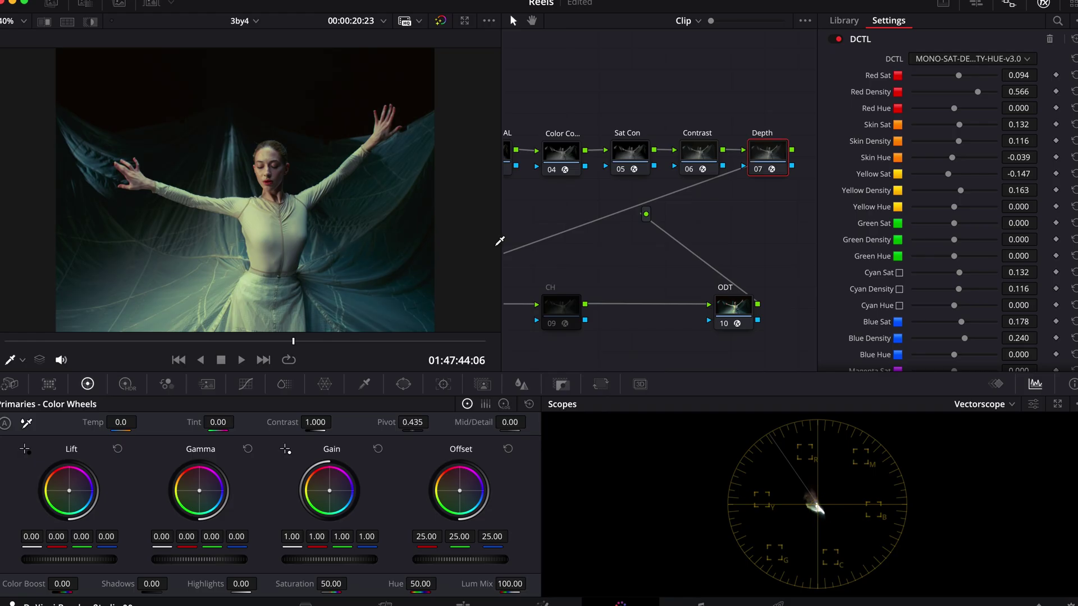
pyautogui.hotkey('ctrl', 'd')
pyautogui.hotkey('ctrl', 'd')
pyautogui.click(1043, 4)
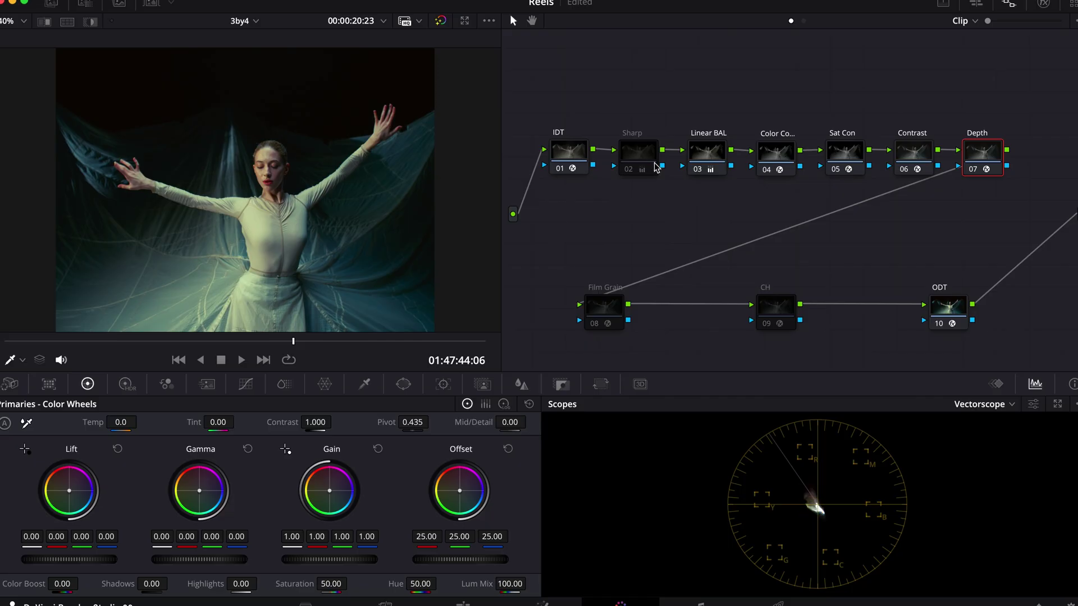
# Enable the Sharp node while viewing the woman's face up close.
pyautogui.click(636, 157)
pyautogui.scroll(3, 430, 201)
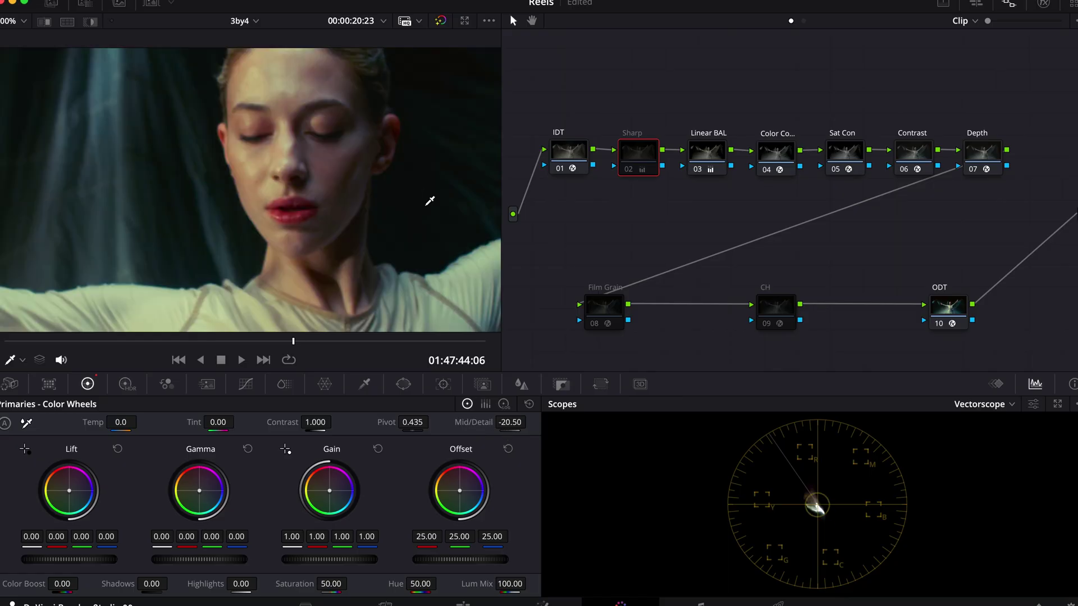
pyautogui.press('super+d')
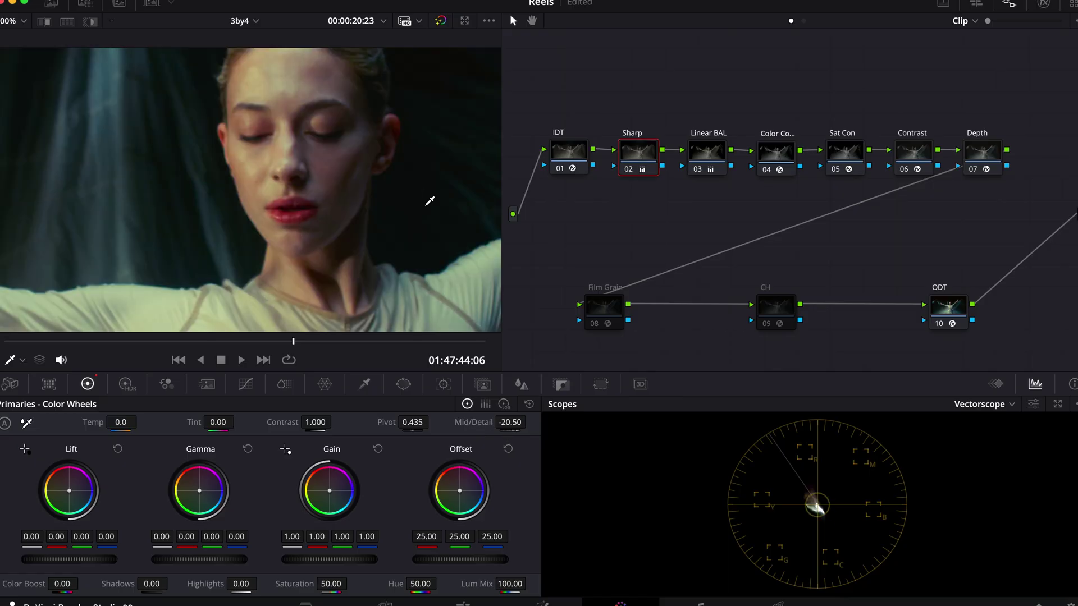
# Show the Film Grain node's effect settings and enable the node.
pyautogui.click(610, 312)
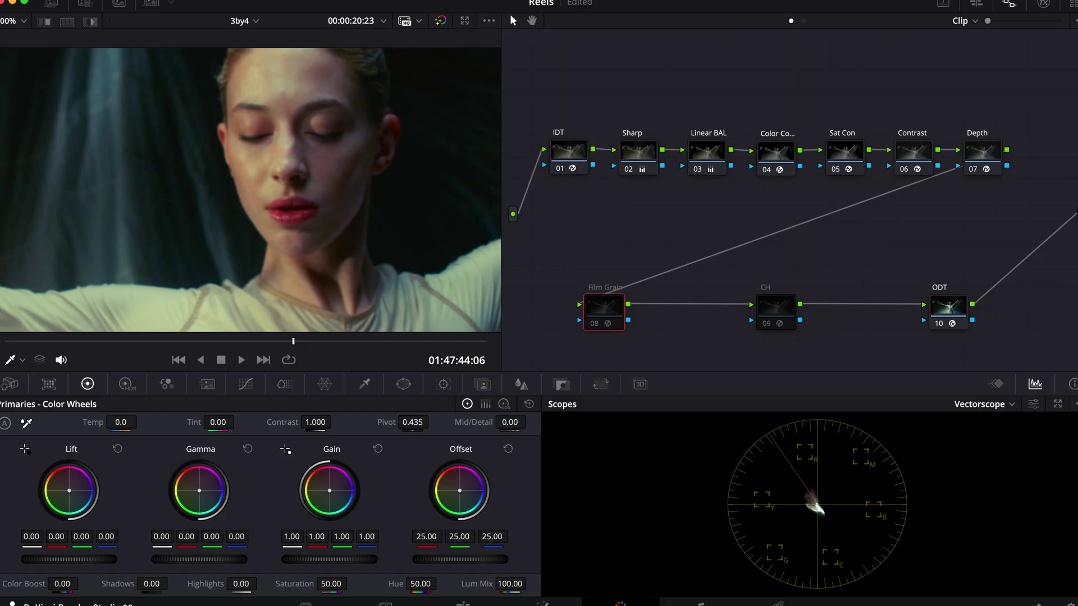
pyautogui.click(1044, 5)
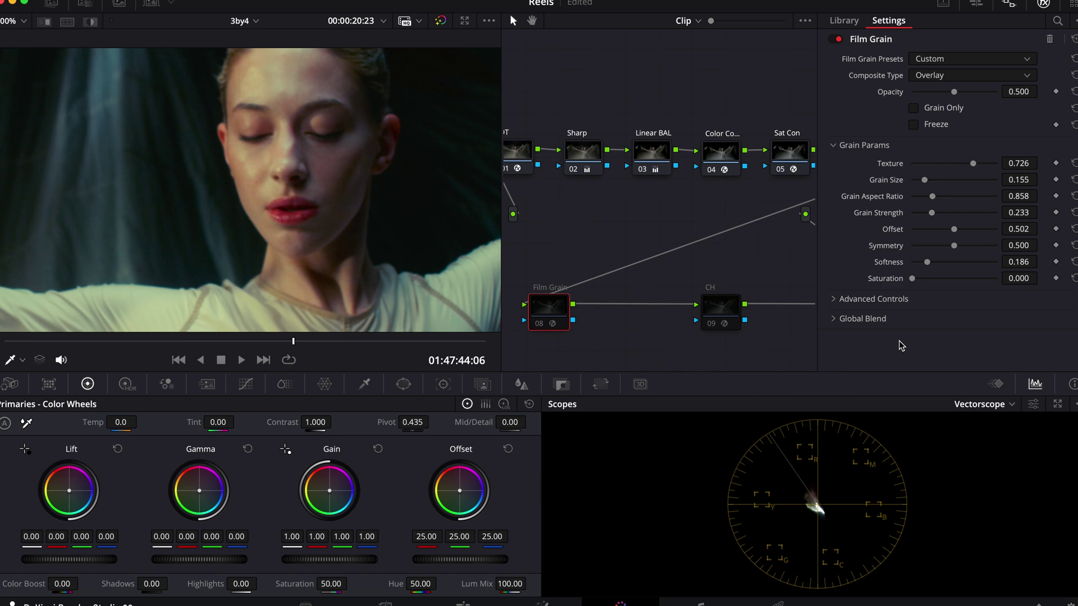
pyautogui.press('super+d')
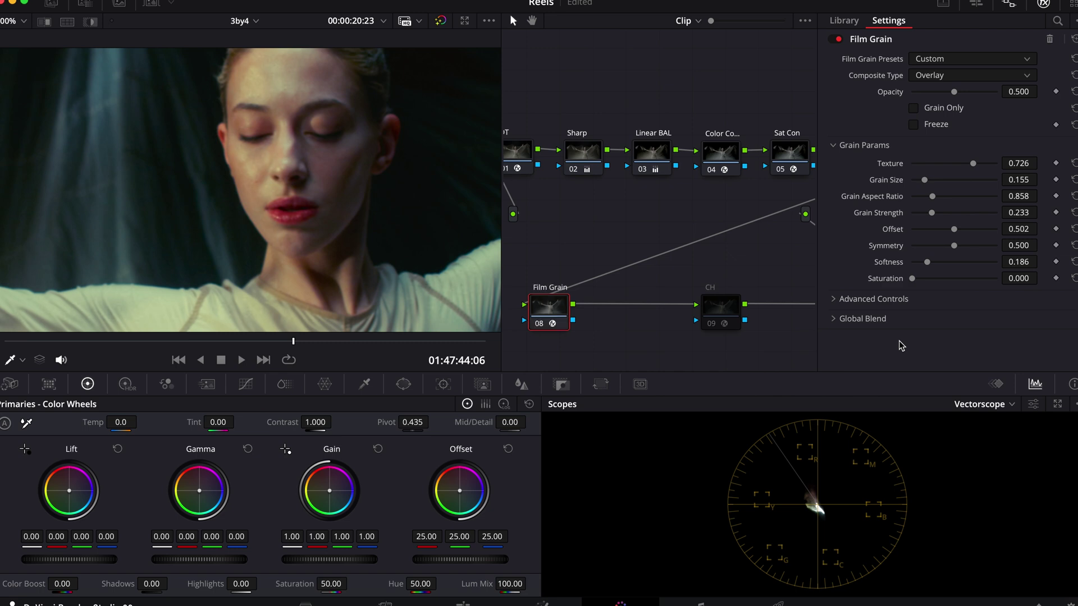